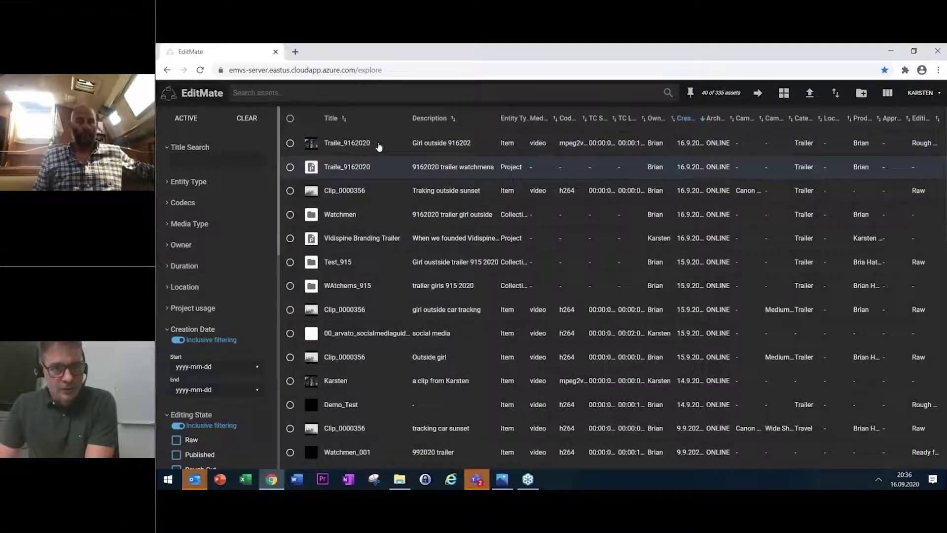
- Open the Traile_9162020 video item and skip its playback ahead to the totem pole shot near the end
left_click(378, 147)
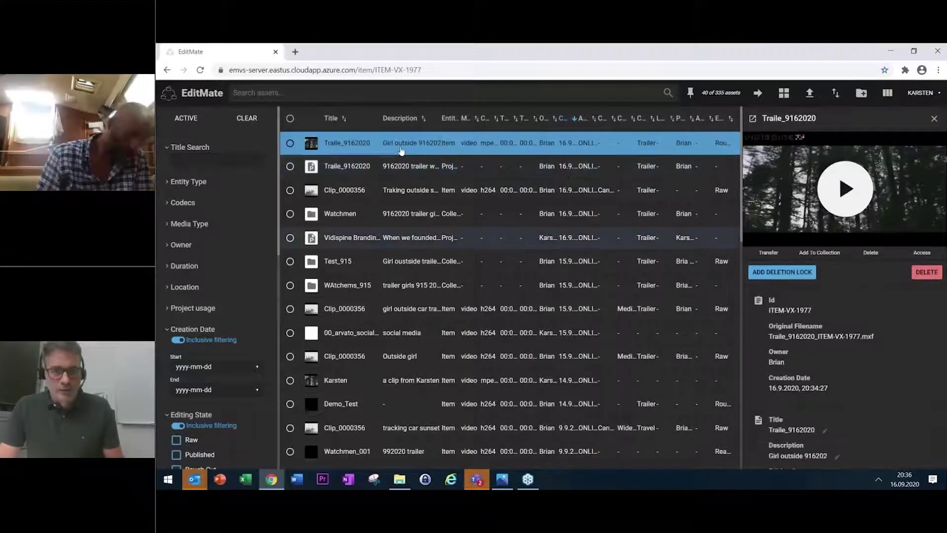
key("Return")
left_click(453, 233)
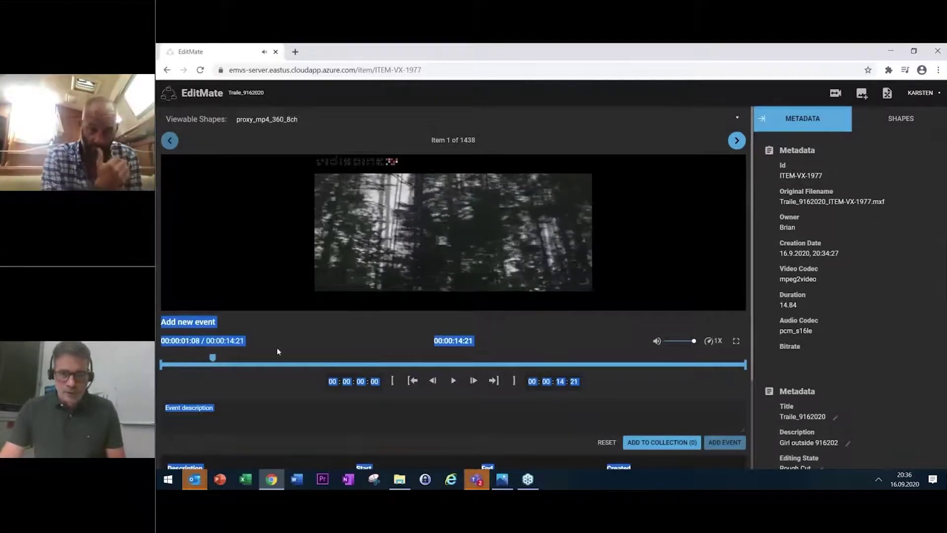
left_click_drag(277, 347, 617, 349)
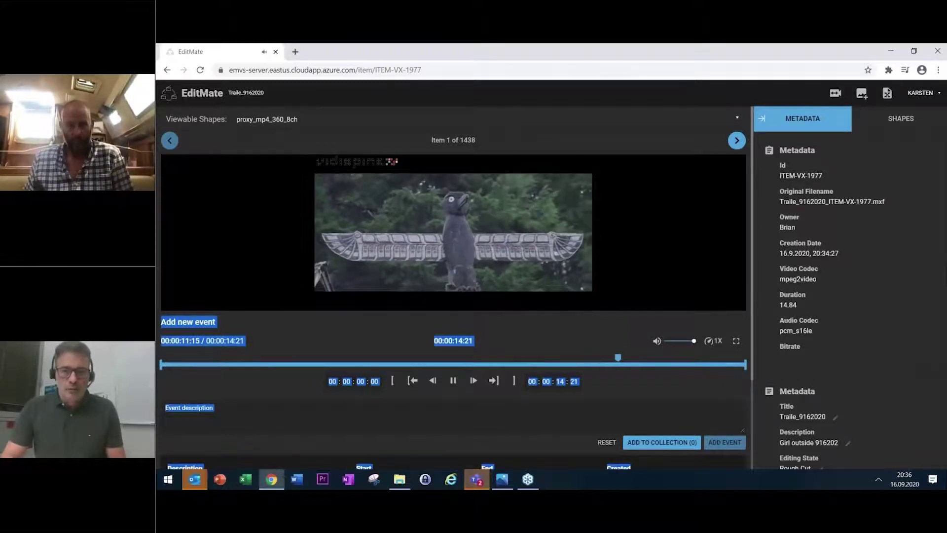
- Add an event from 00:00:12:06 to 00:00:13:06 on the video with the description "Flip these shots"
key("space")
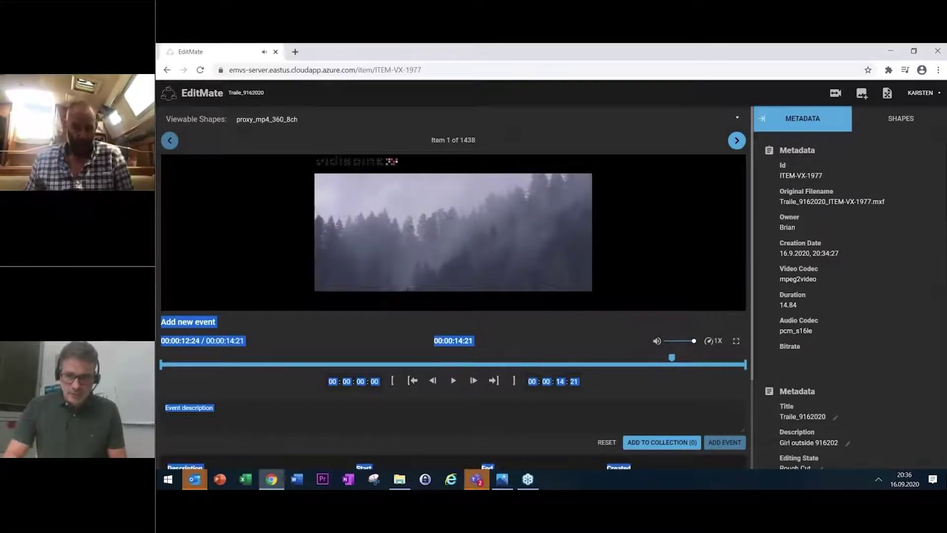
key("Left")
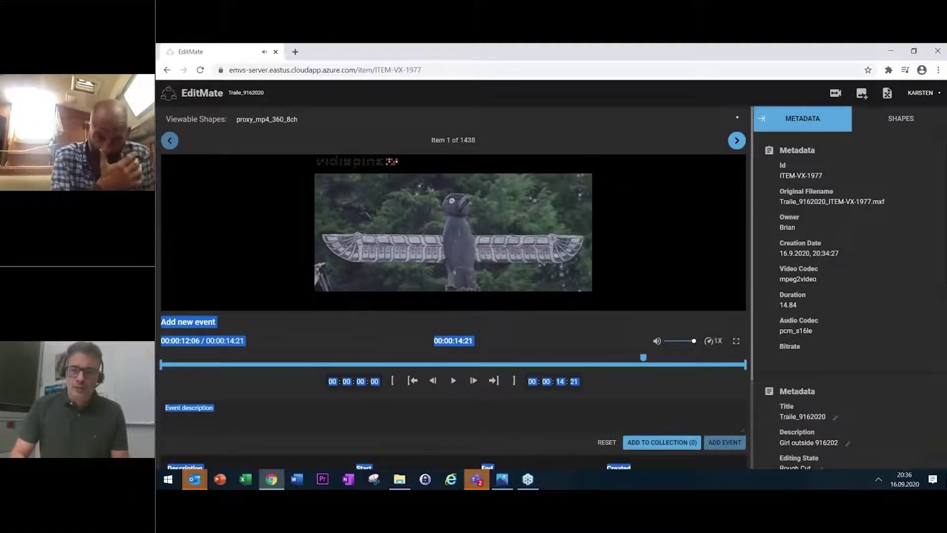
key("i")
key("space")
key("o")
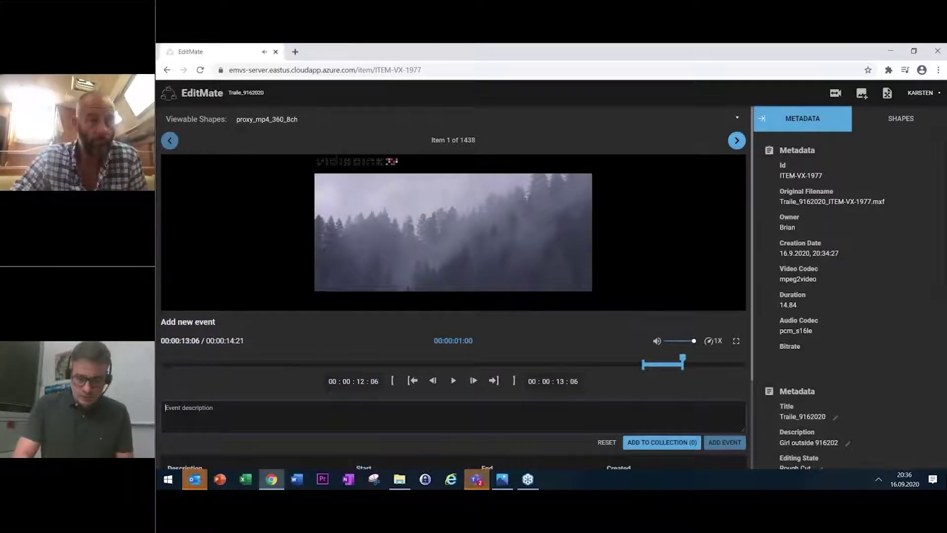
type("Flip these shots")
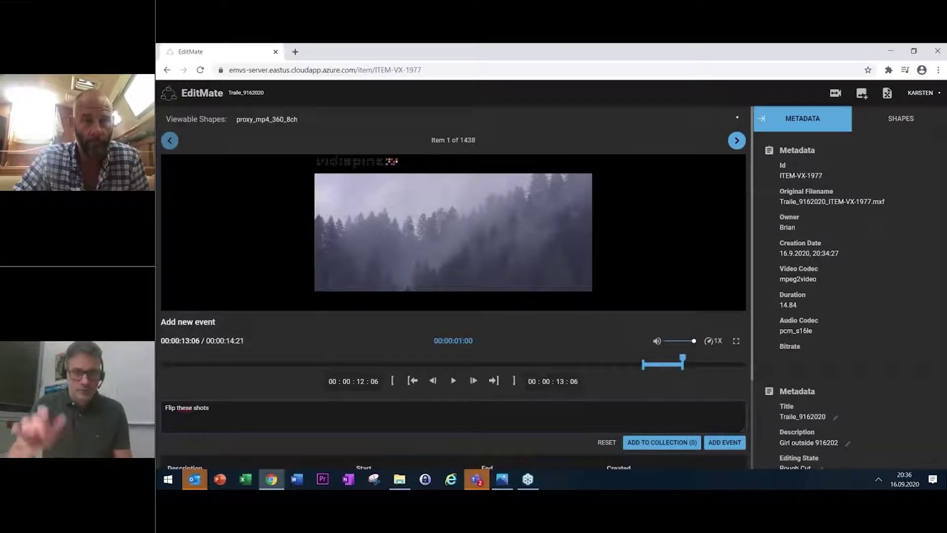
key("Return")
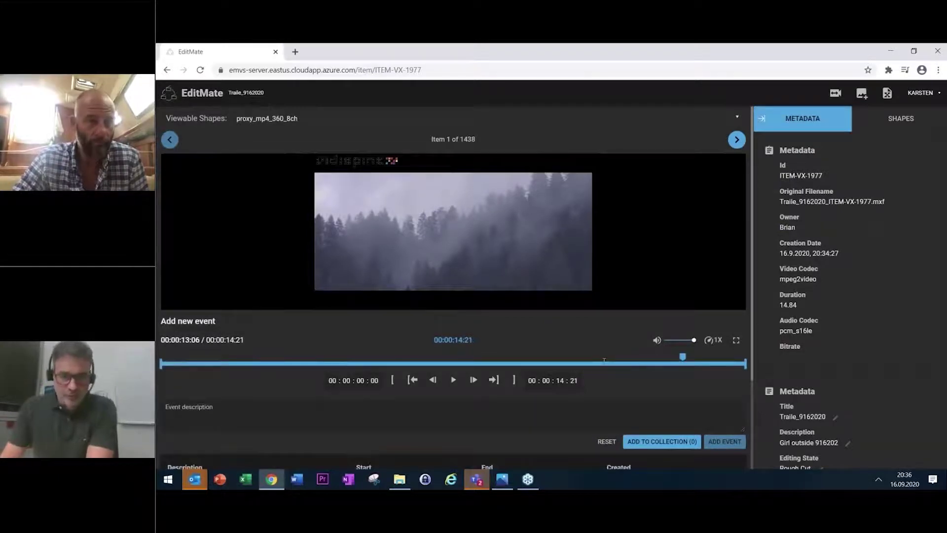
scroll(414, 323, "down", 2)
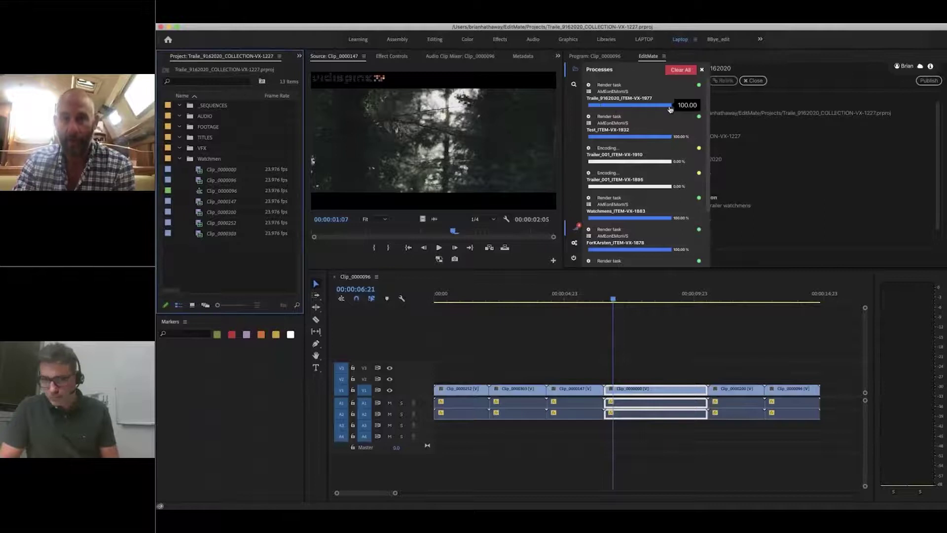
- Switch to Premiere Pro, look through the EditMate render processes, and check the sequence at 00:00:03:07
mouse_move(636, 108)
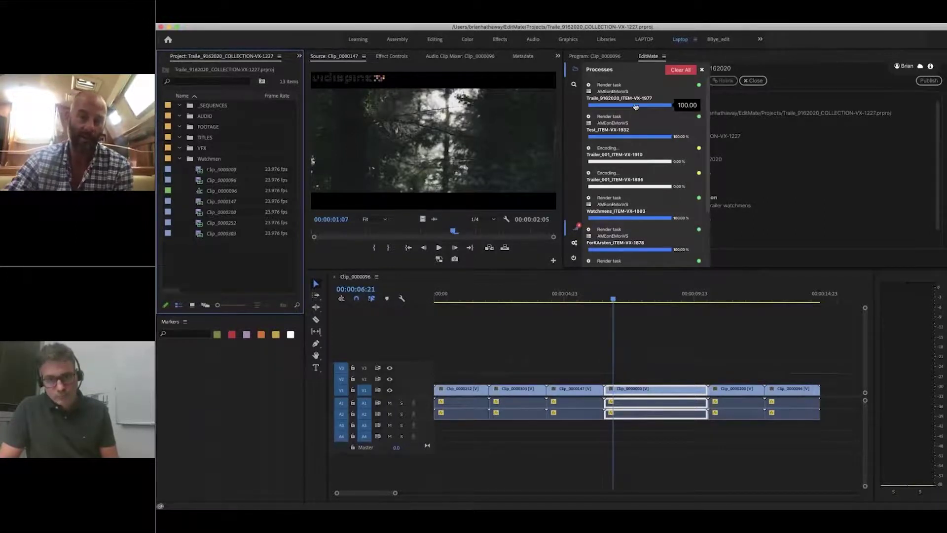
scroll(621, 172, "down", 3)
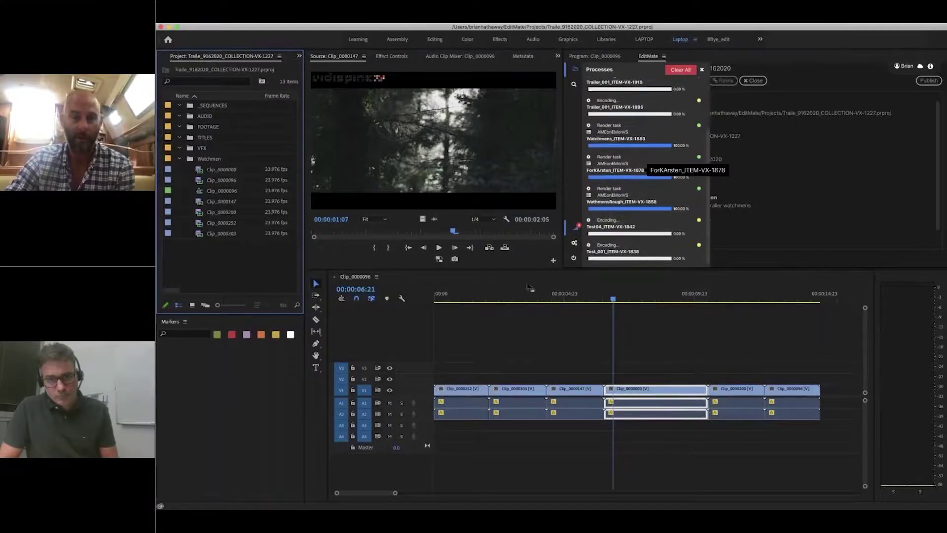
left_click(516, 299)
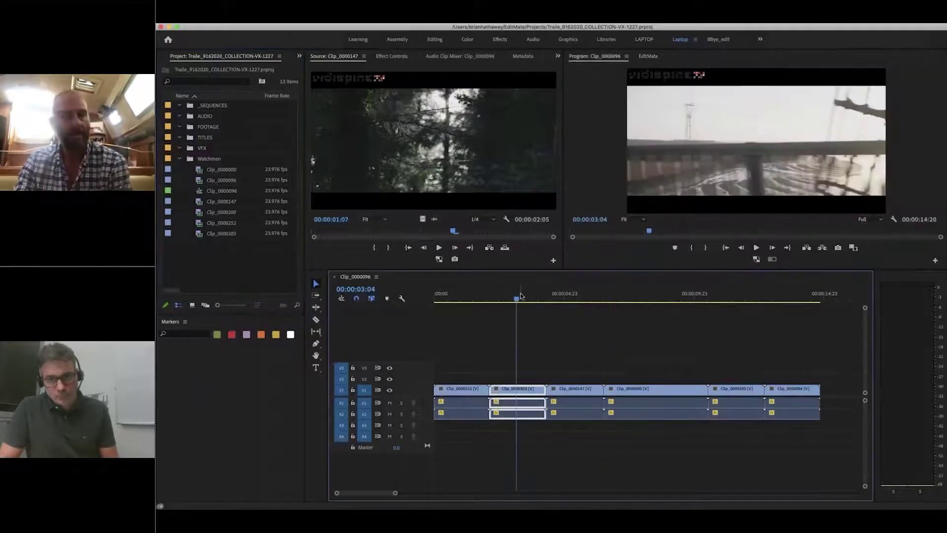
left_click(520, 296)
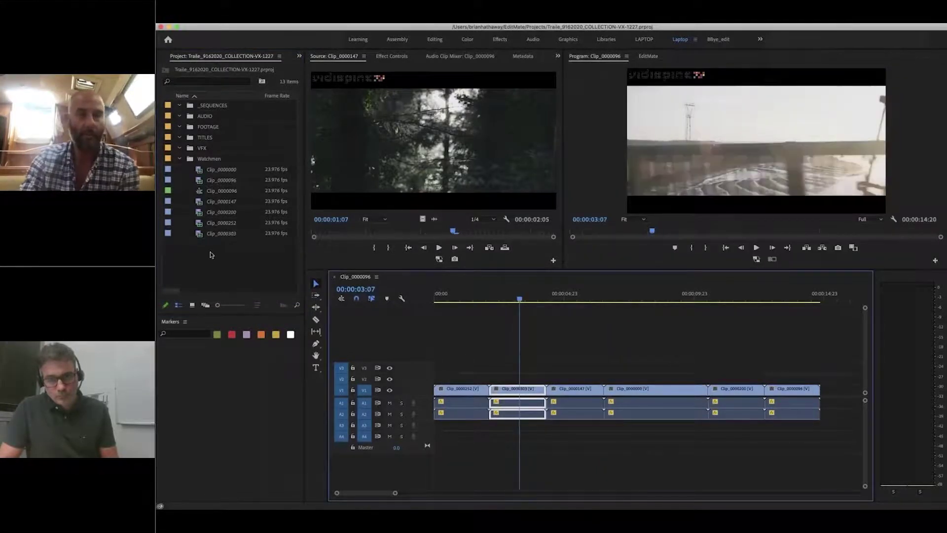
- Close the EditMate process list, refresh the asset search, and import the Traile_9162020 video into the project
left_click(649, 56)
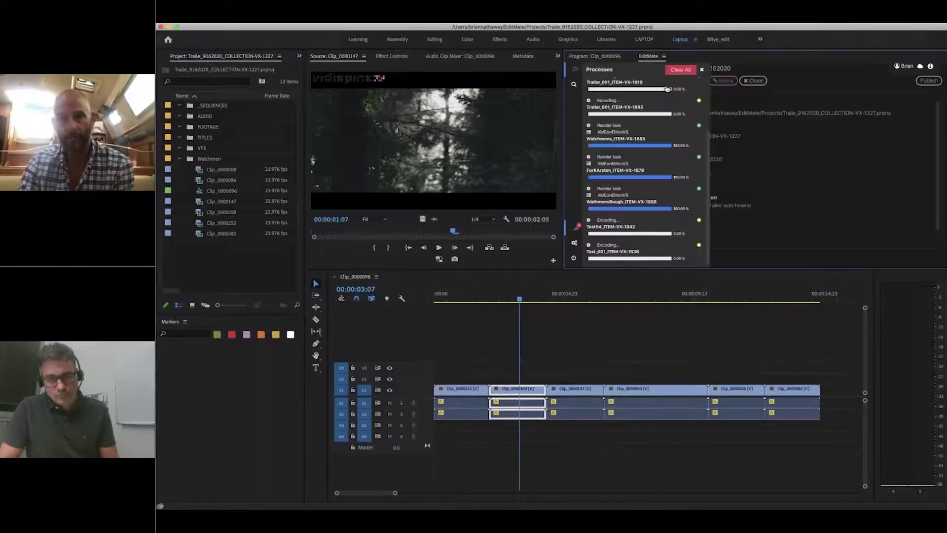
left_click(699, 71)
left_click(575, 85)
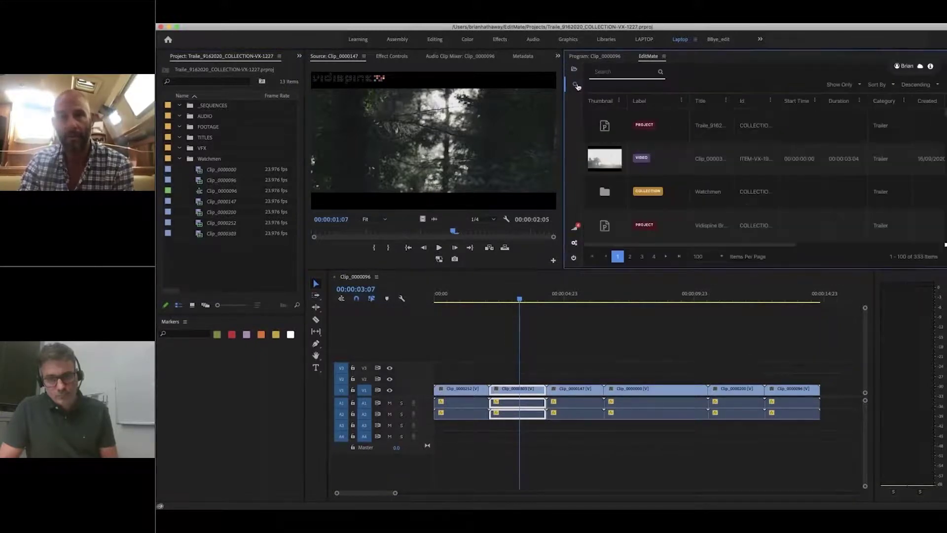
left_click(661, 75)
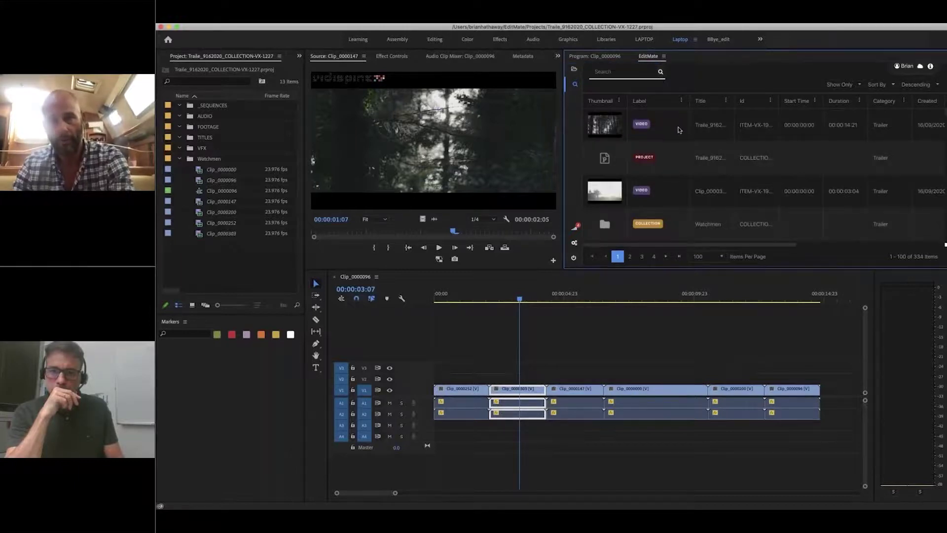
right_click(678, 130)
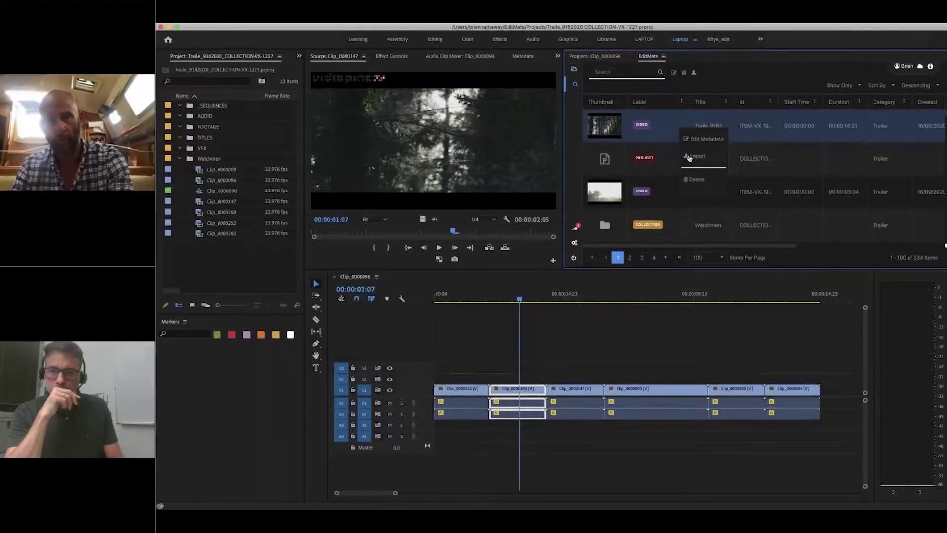
left_click(689, 157)
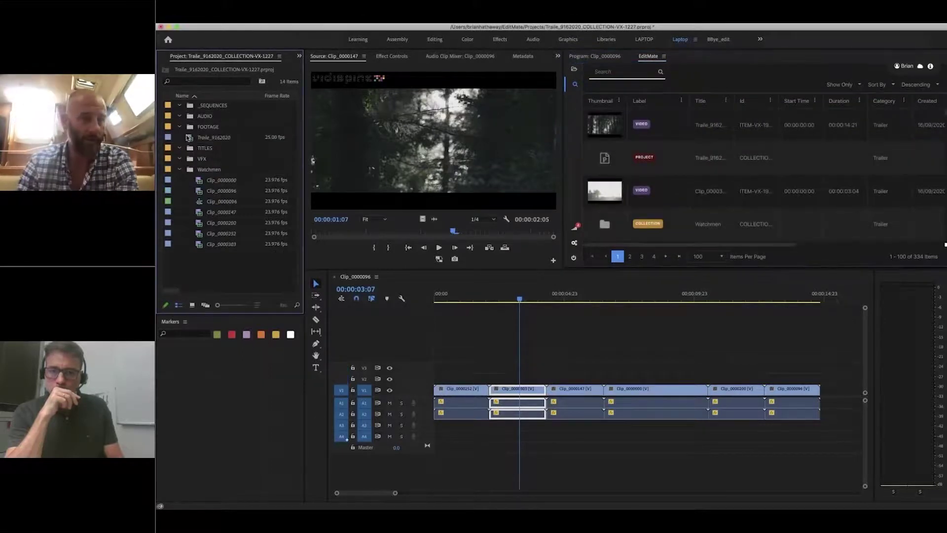
- Inspect the imported Traile_9162020 clip's marker comment and check the sequence at 00:00:11:03
left_click(189, 138)
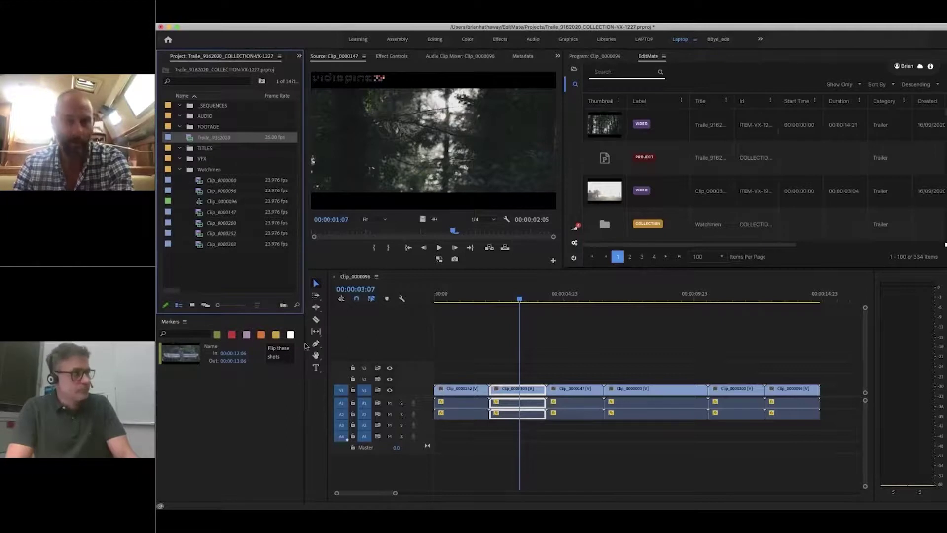
left_click(723, 291)
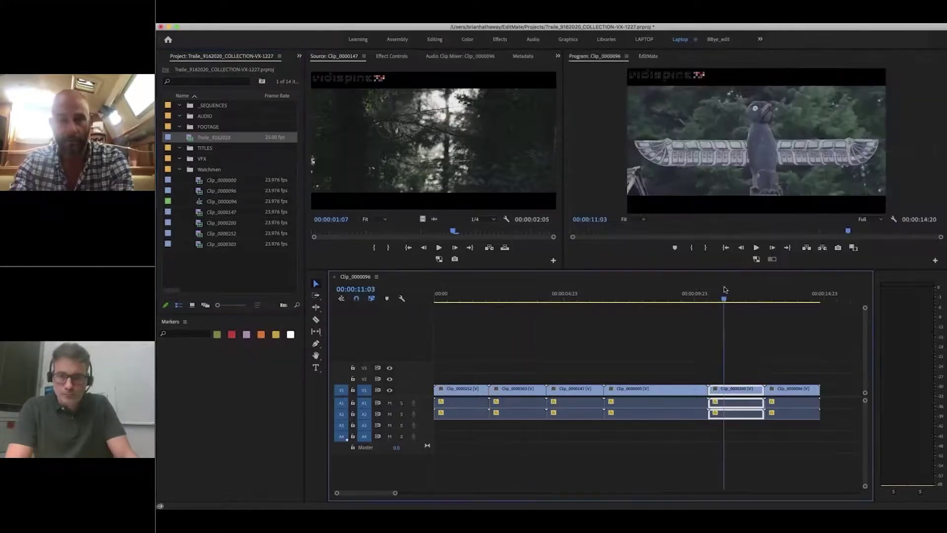
- Place the Traile_9162020 clip on track V2 above the edit, aligned with the start of the sequence
key("minus")
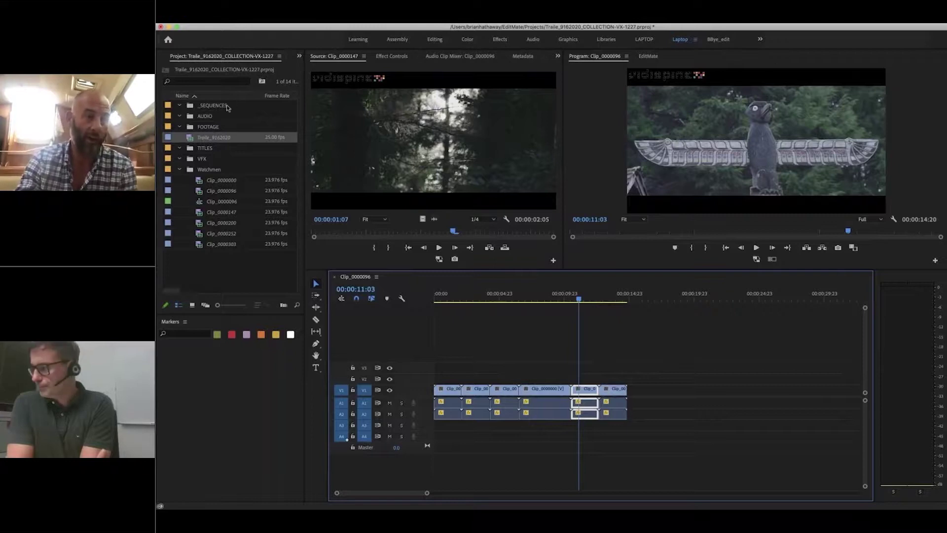
left_click_drag(191, 138, 423, 212)
left_click_drag(436, 288, 430, 377)
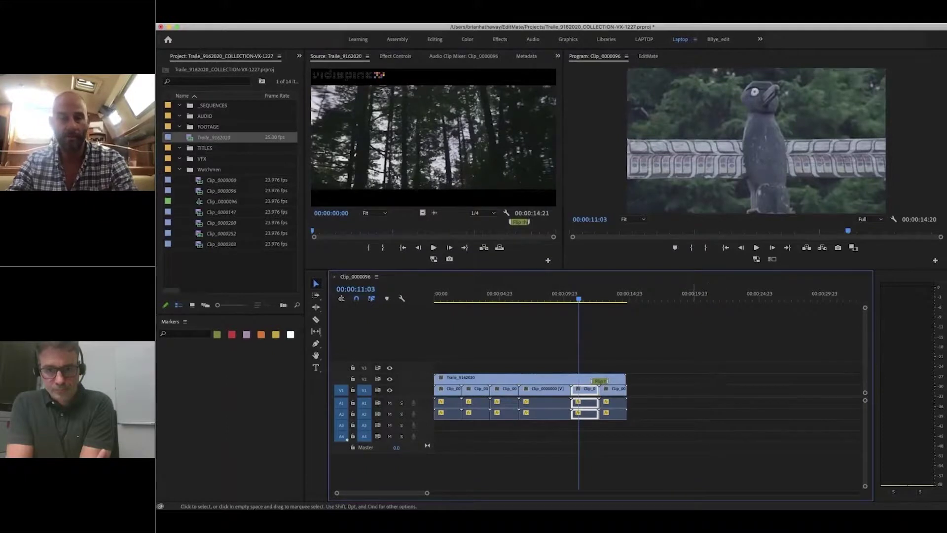
- Try to insert the last V1 clip ahead of the clip before it while track V2 is unlocked
left_click(616, 405)
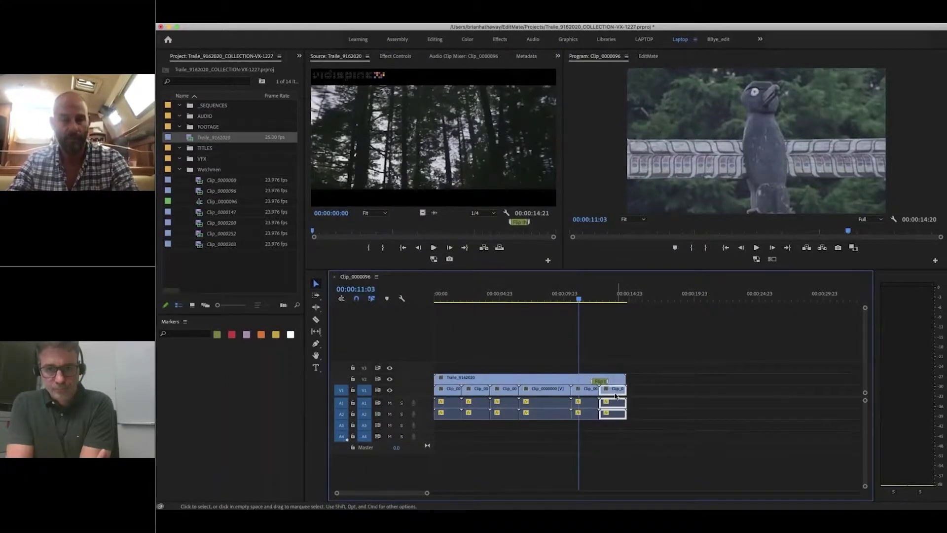
left_click_drag(616, 394, 584, 402)
key("super+z")
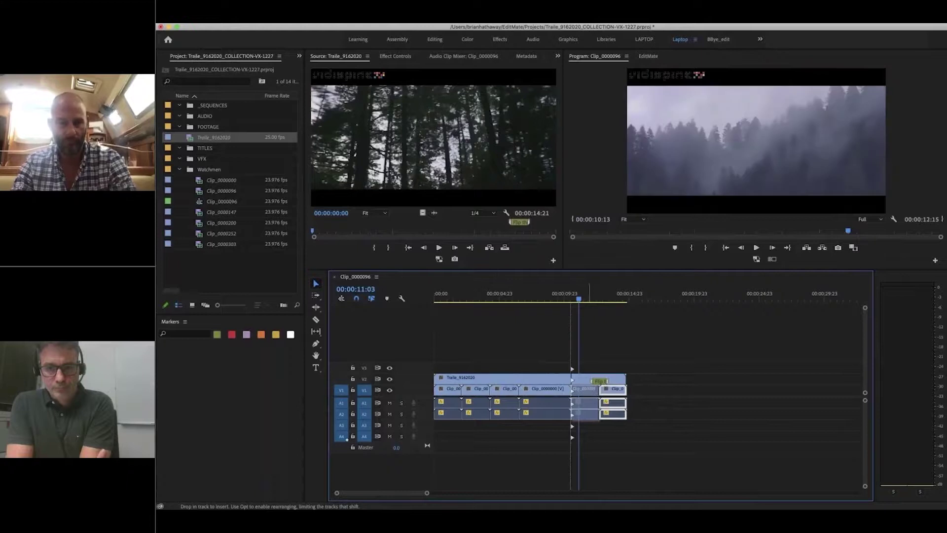
left_click(585, 293)
key("super+z")
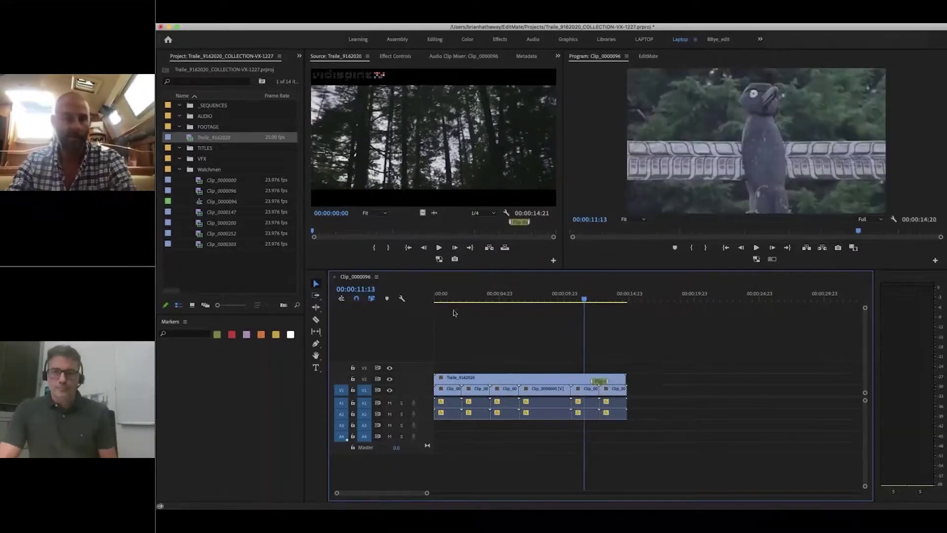
- Lock track V2 and move the last clip on V1 ahead of the clip before it
left_click(352, 379)
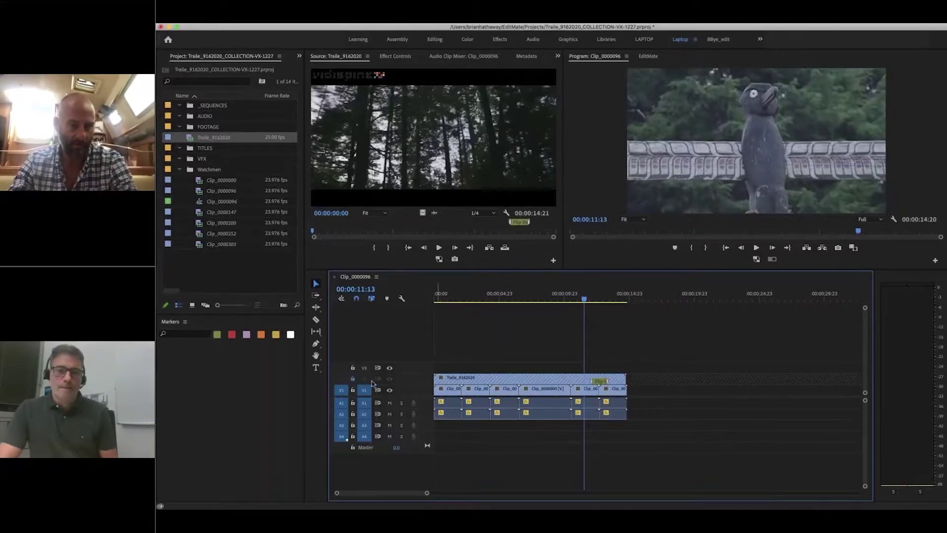
left_click(618, 390)
double_click(618, 389)
left_click_drag(616, 389, 574, 395)
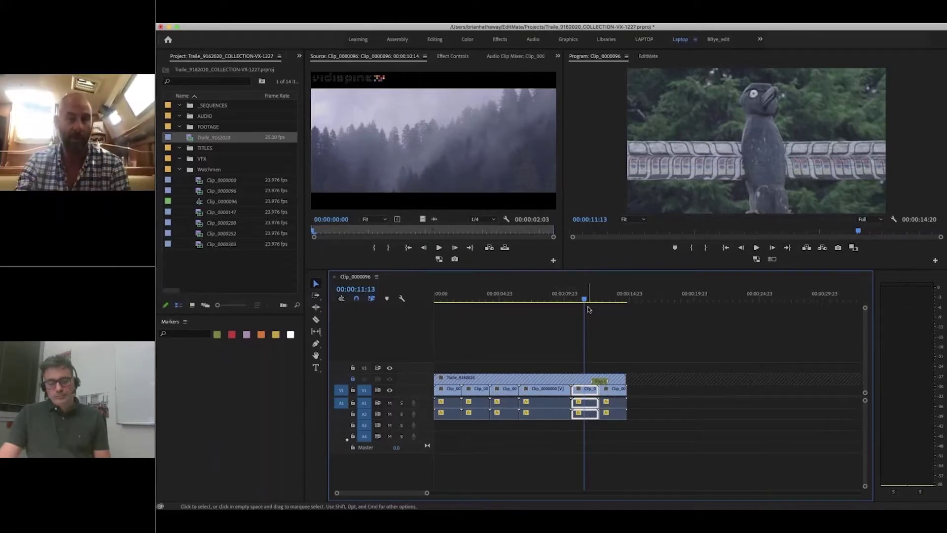
- Review the reordered sequence starting from 00:00:07:00
left_click_drag(542, 296, 527, 300)
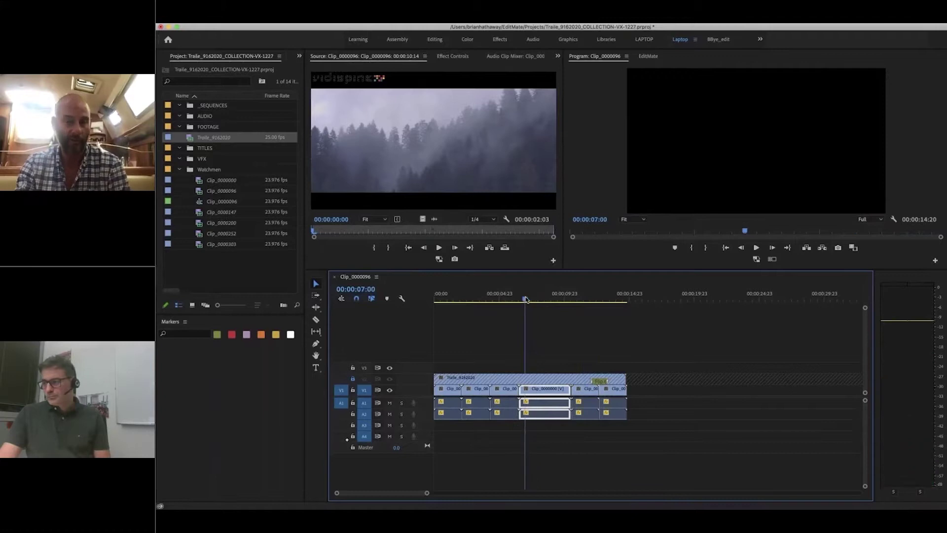